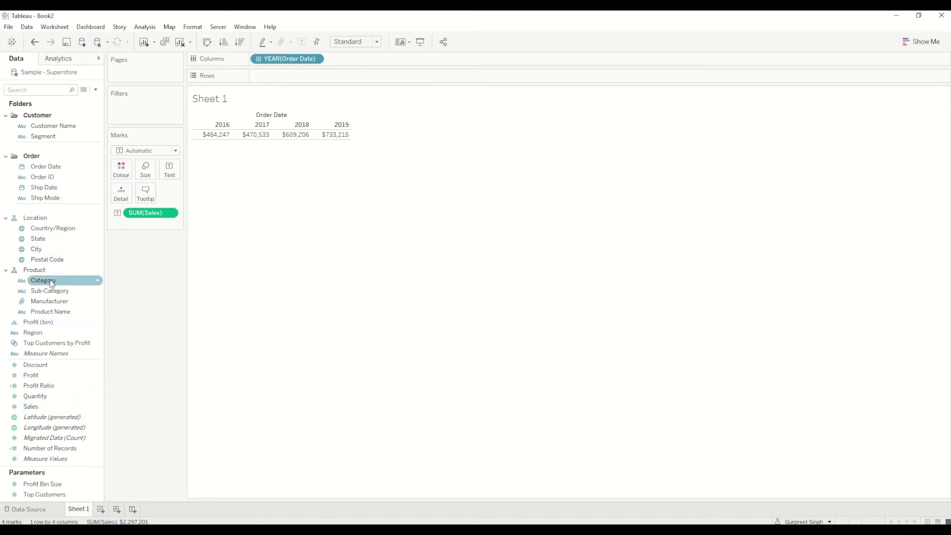
Colour the yearly sales by Region and turn the table into a stacked bar chart
{"action": "left_click_drag", "start_coordinate": [33, 332], "coordinate": [121, 168]}
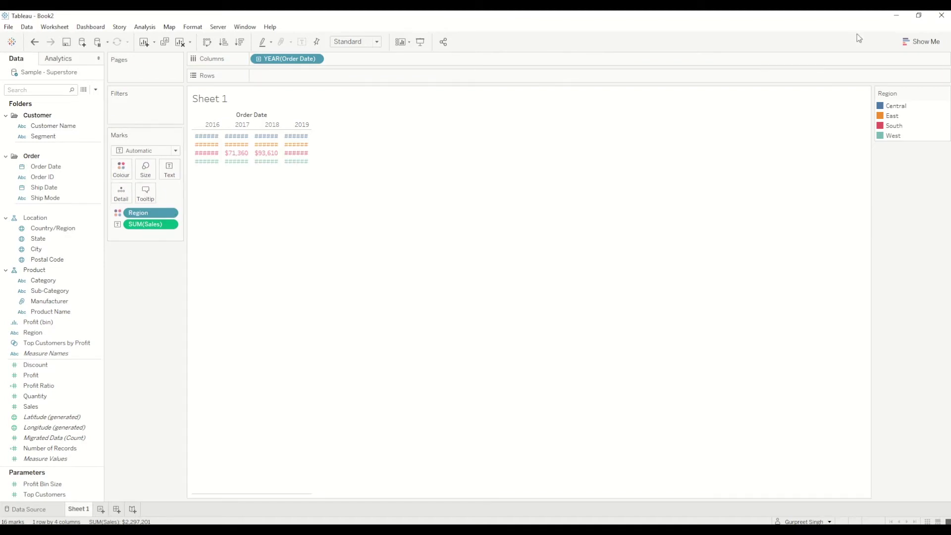
{"action": "left_click", "coordinate": [921, 41]}
{"action": "left_click", "coordinate": [901, 115]}
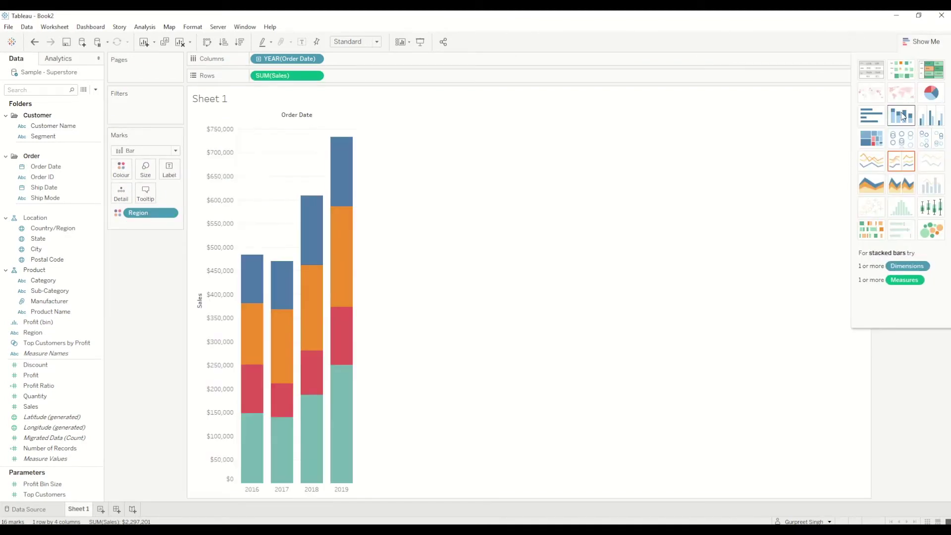
{"action": "left_click", "coordinate": [915, 43]}
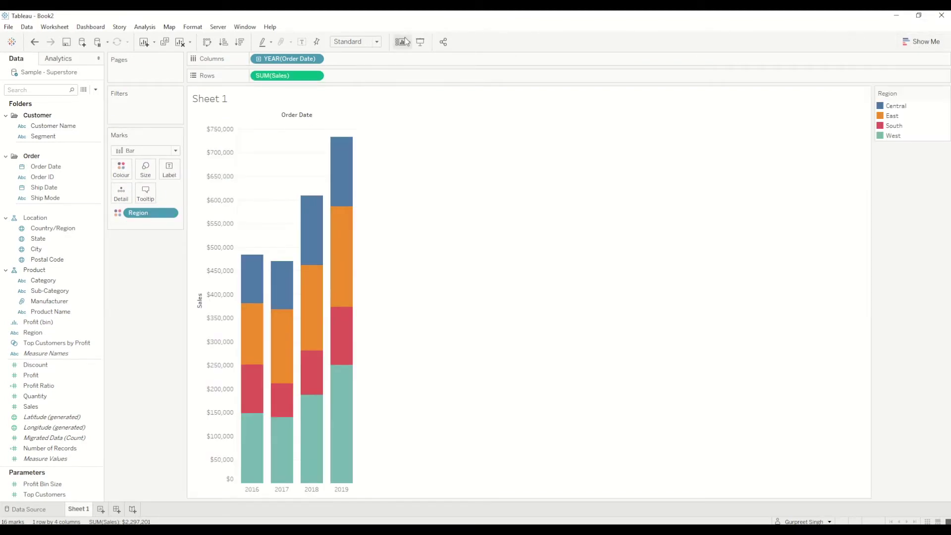
Fit the stacked bar chart to the entire view
{"action": "left_click", "coordinate": [376, 42]}
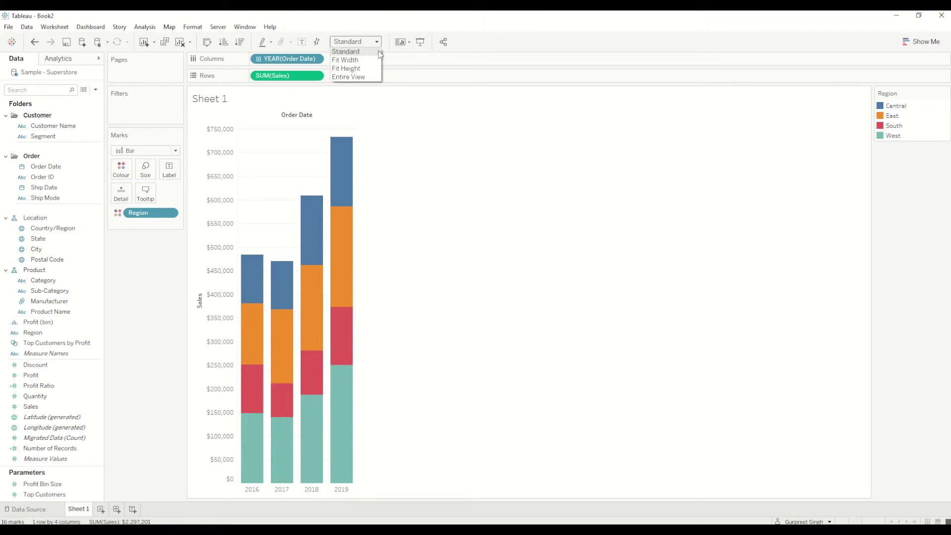
{"action": "left_click", "coordinate": [349, 77]}
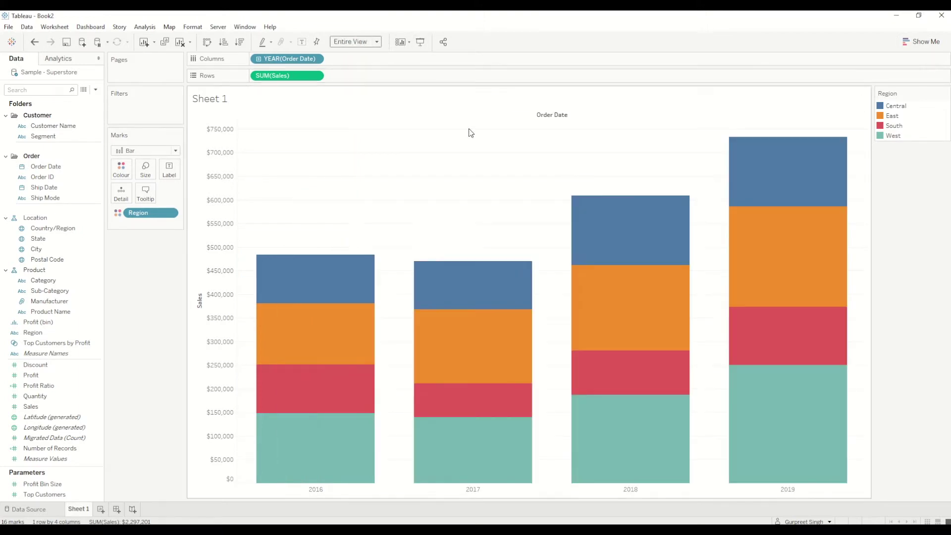
{"action": "mouse_move", "coordinate": [386, 383]}
{"action": "mouse_move", "coordinate": [798, 357]}
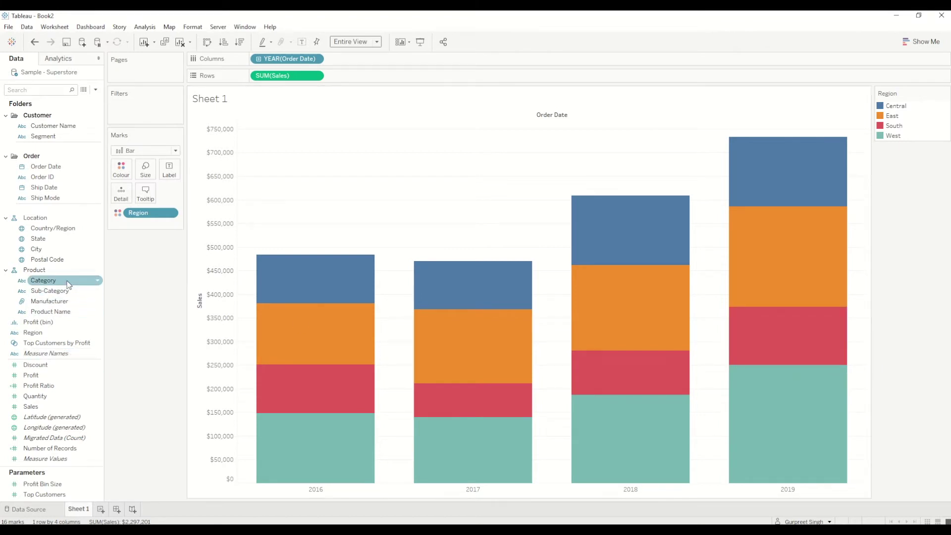
Create a set from the Region field named "Region Set", leaving all its members unselected
{"action": "right_click", "coordinate": [48, 333]}
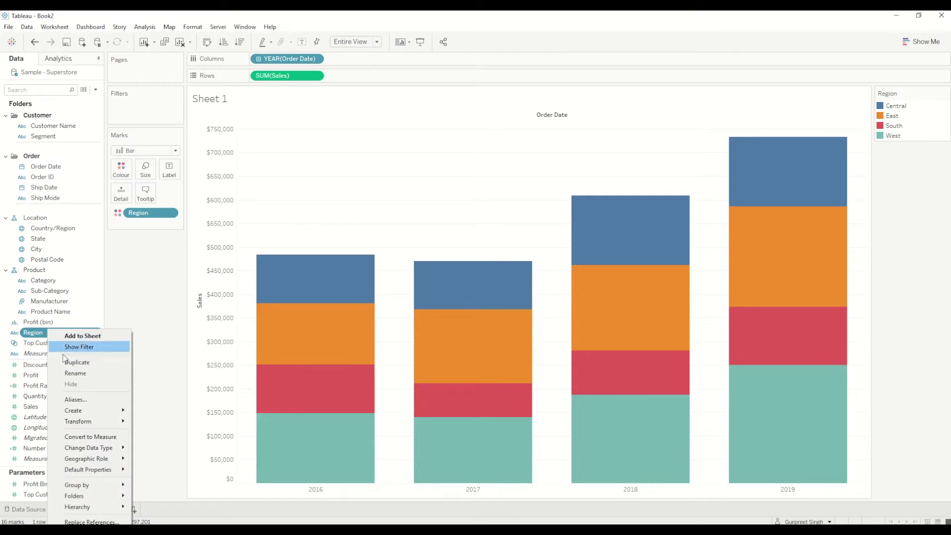
{"action": "mouse_move", "coordinate": [98, 409]}
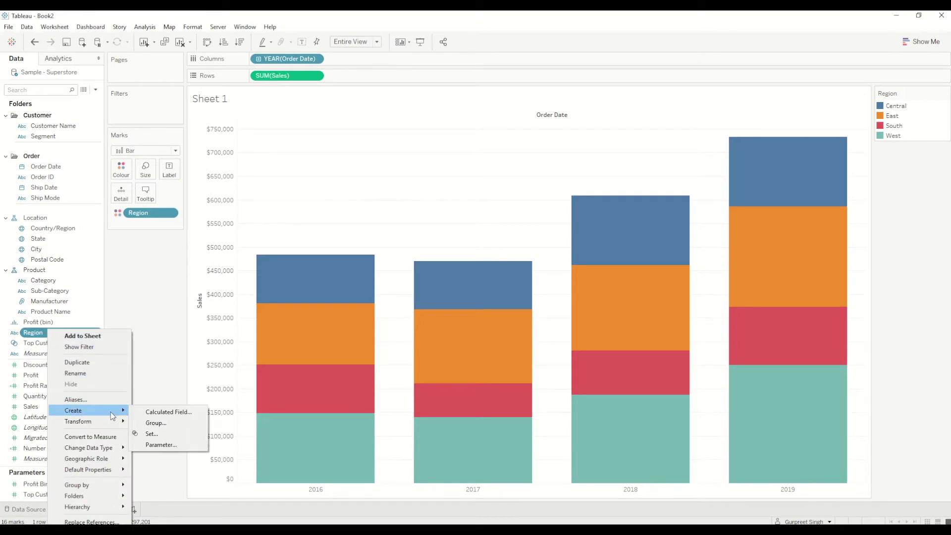
{"action": "left_click", "coordinate": [151, 433]}
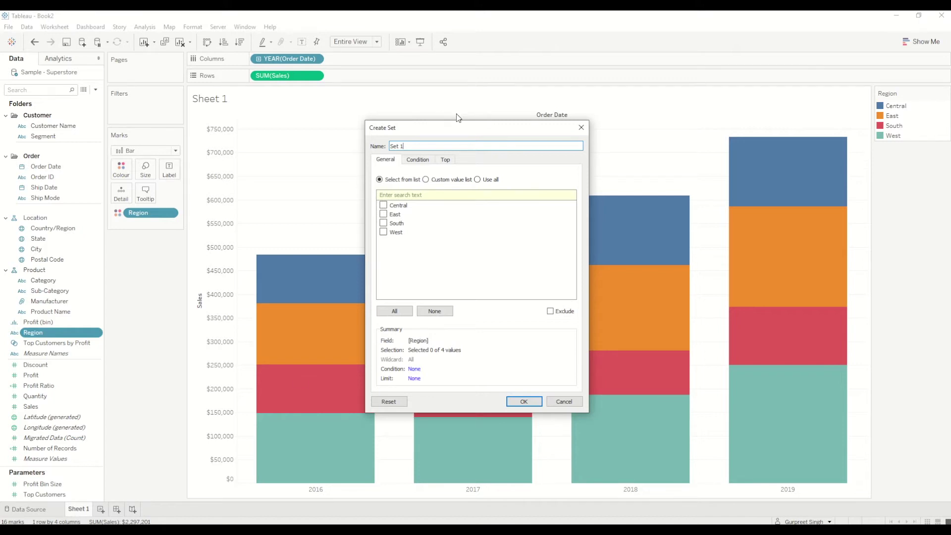
{"action": "type", "text": "egion Set"}
{"action": "key", "text": "Home"}
{"action": "key", "text": "Delete"}
{"action": "key", "text": "Delete"}
{"action": "key", "text": "Delete"}
{"action": "key", "text": "Delete"}
{"action": "key", "text": "Delete"}
{"action": "left_click", "coordinate": [521, 402]}
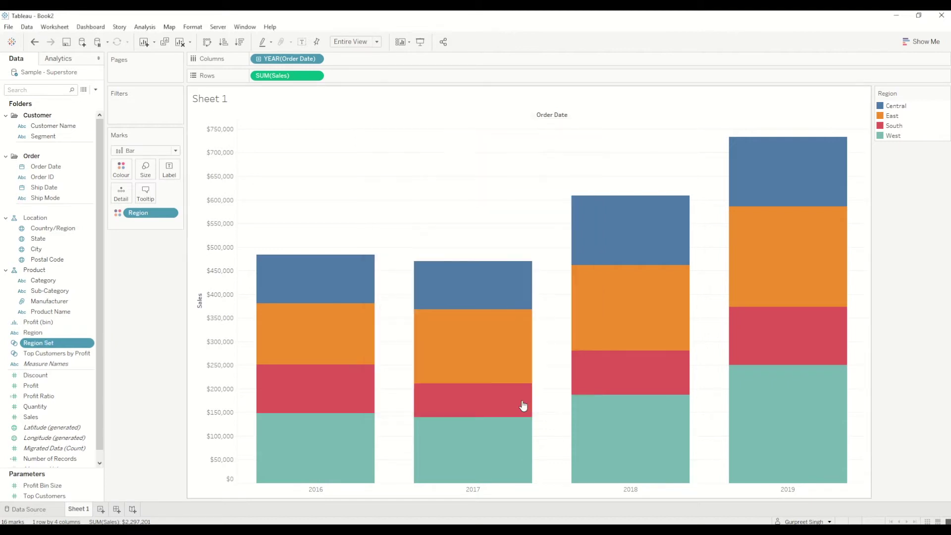
Start a new calculated field and name it "Sort by Region Set"
{"action": "left_click", "coordinate": [95, 90]}
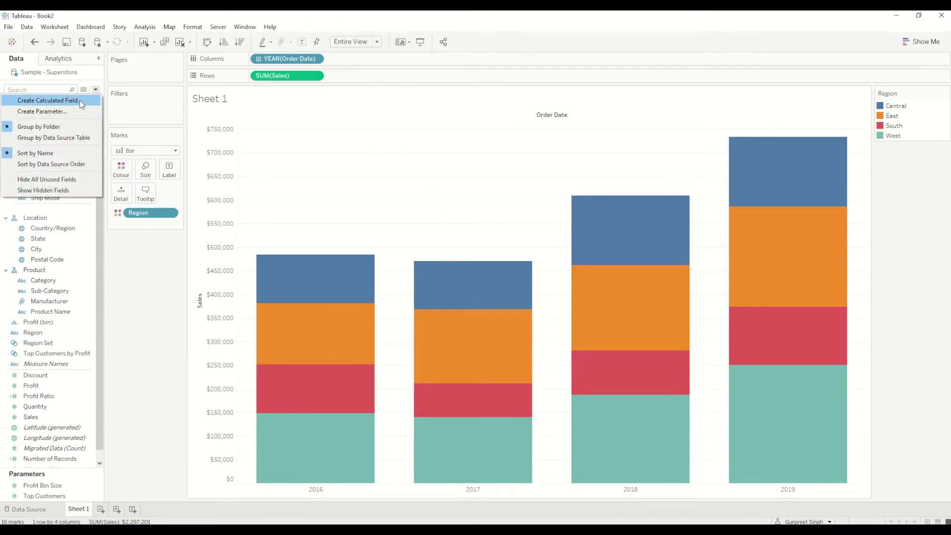
{"action": "left_click", "coordinate": [80, 100]}
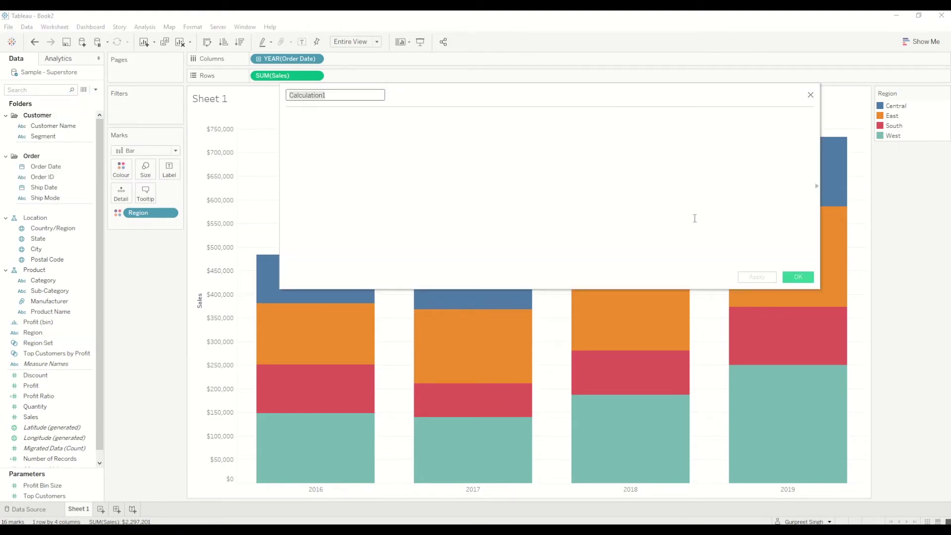
{"action": "key", "text": "ctrl+a"}
{"action": "key", "text": "BackSpace"}
{"action": "type", "text": "Sort by Region Set"}
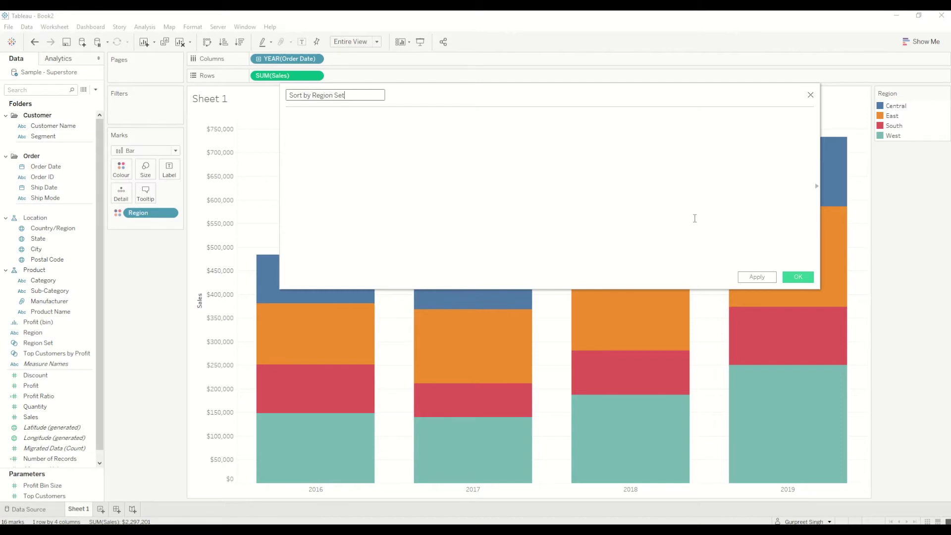
{"action": "left_click", "coordinate": [446, 131]}
{"action": "type", "text": "iif"}
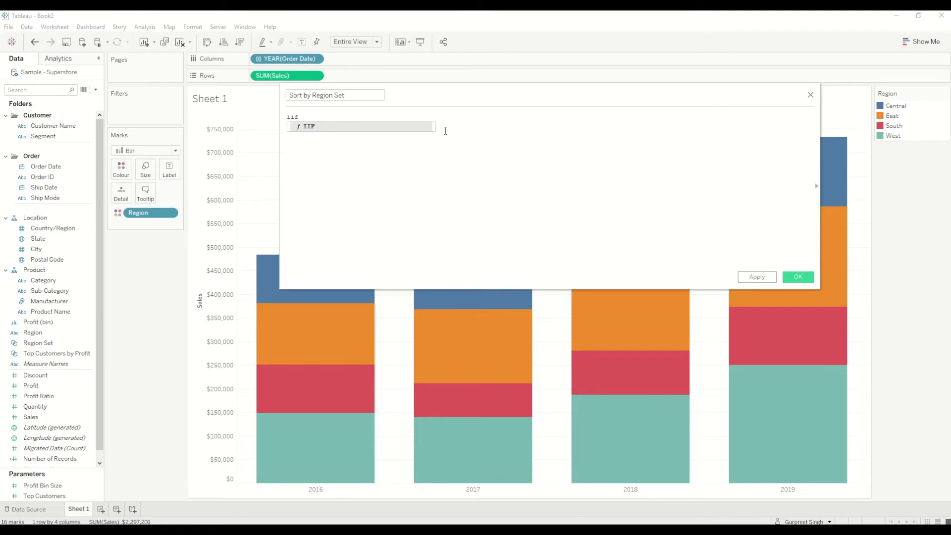
{"action": "key", "text": "Return"}
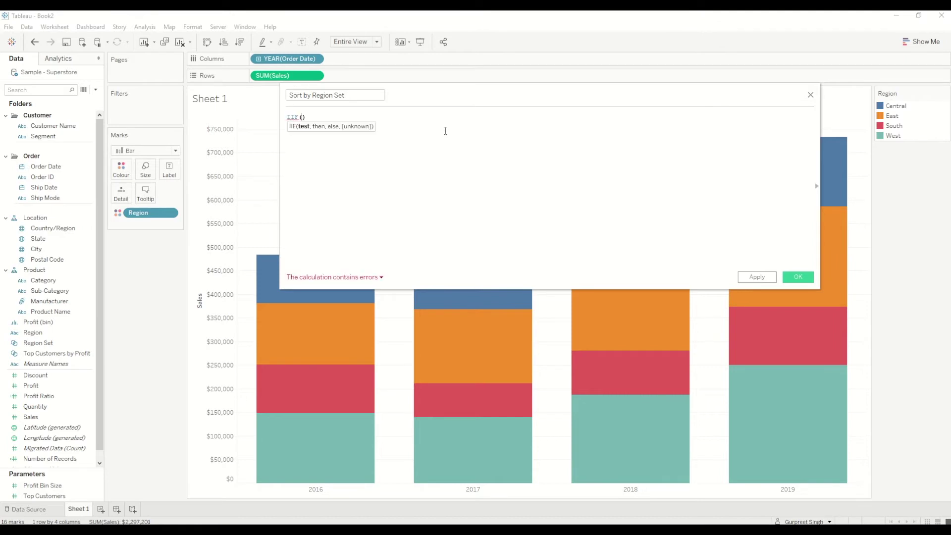
{"action": "type", "text": "region"}
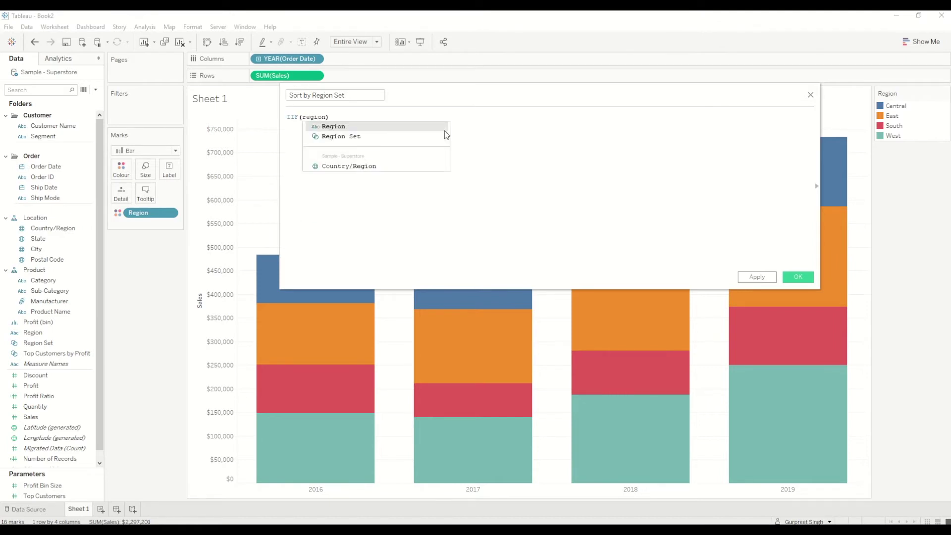
{"action": "left_click", "coordinate": [408, 136]}
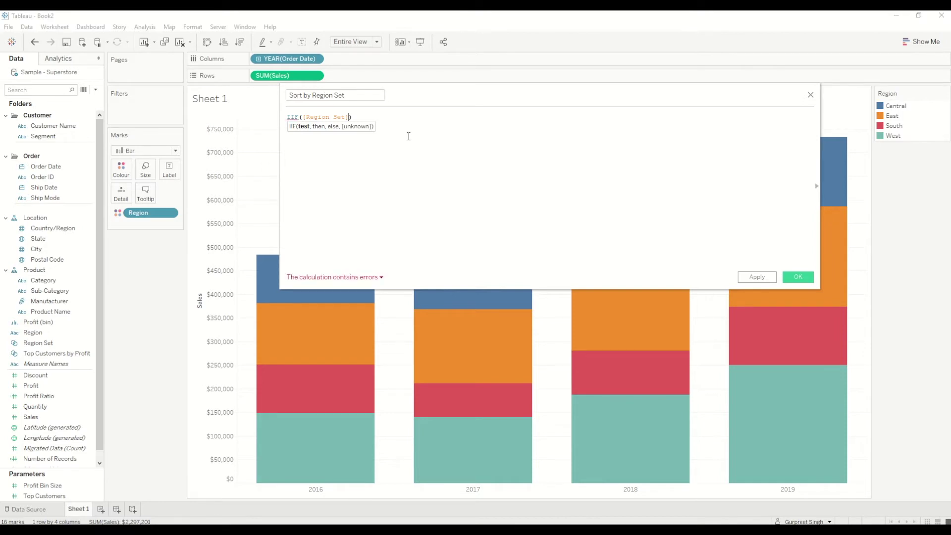
{"action": "type", "text": ","}
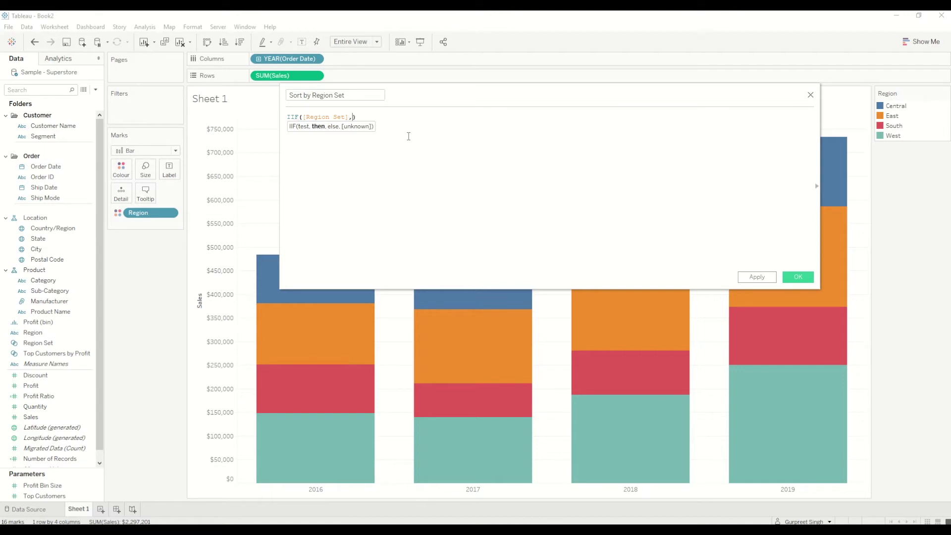
{"action": "type", "text": "100000000000,"}
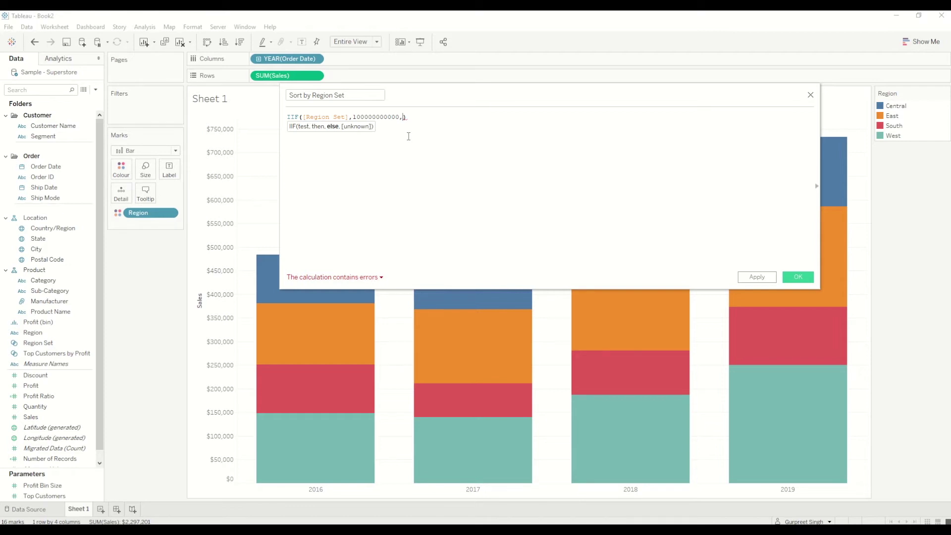
{"action": "type", "text": "[Sales"}
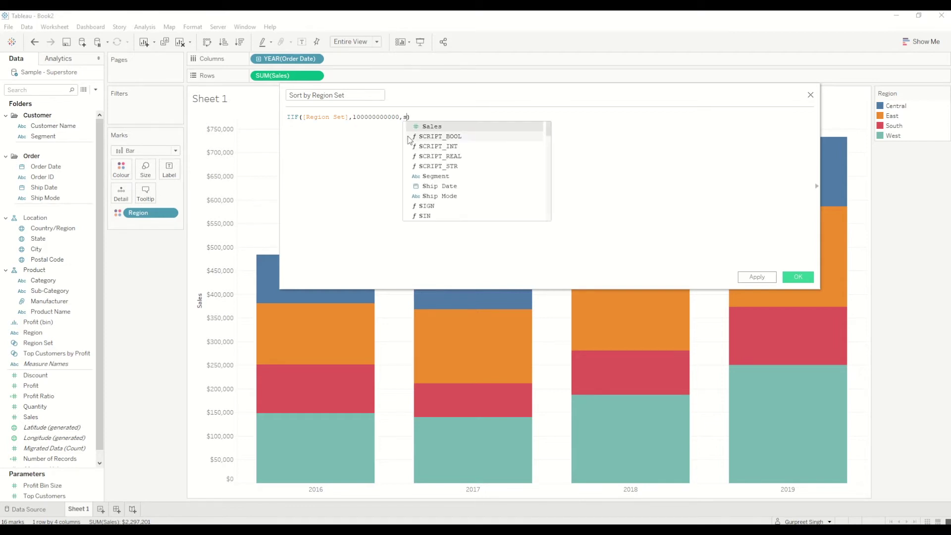
{"action": "key", "text": "Return"}
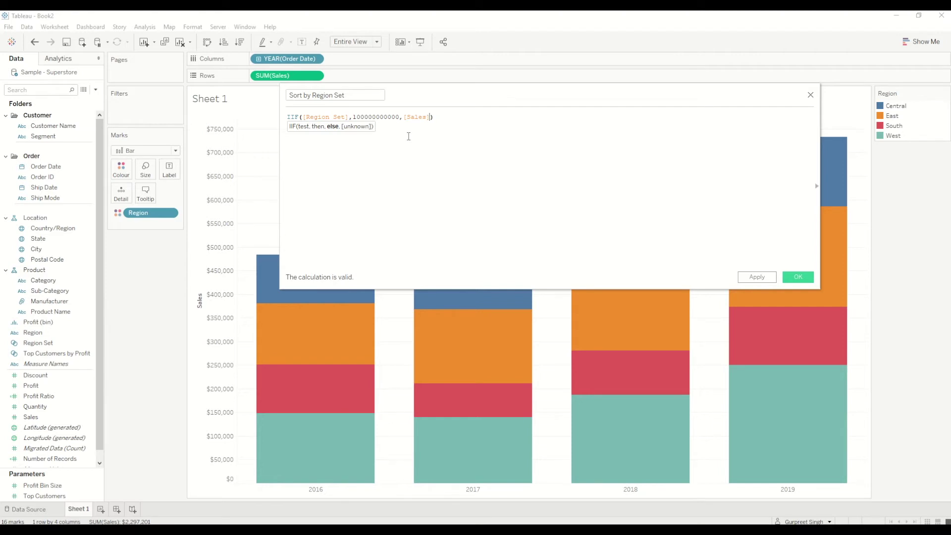
{"action": "left_click", "coordinate": [794, 278]}
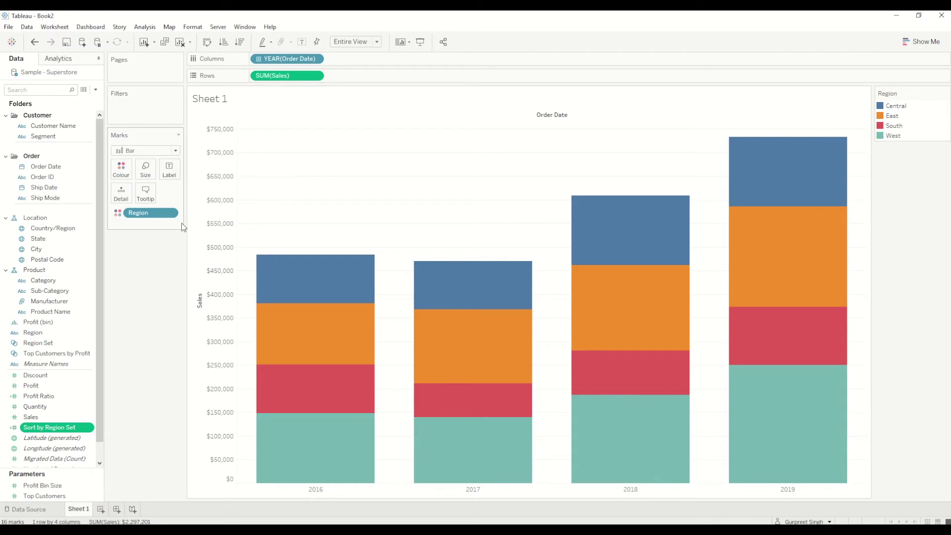
Sort the Region colour field in ascending order by the sum of the Sort by Region Set field
{"action": "left_click", "coordinate": [171, 213]}
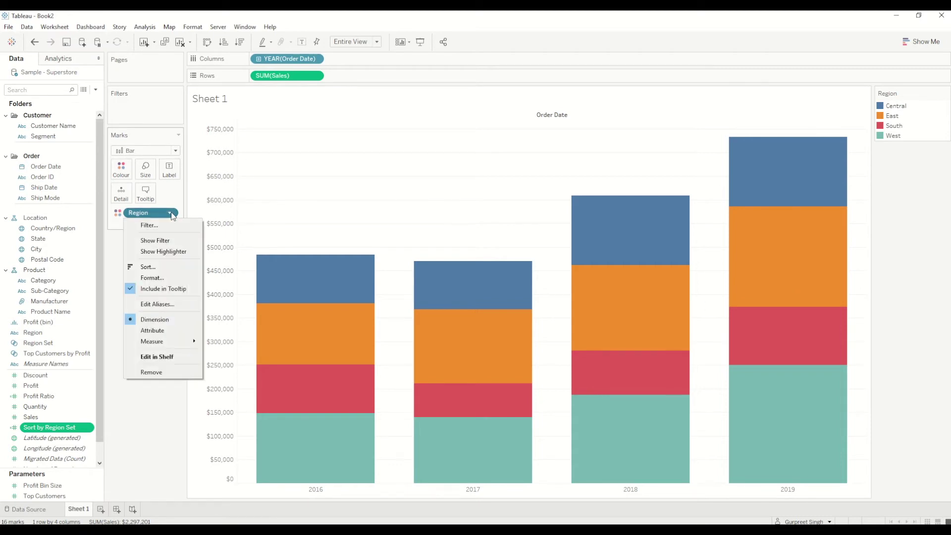
{"action": "left_click", "coordinate": [165, 268]}
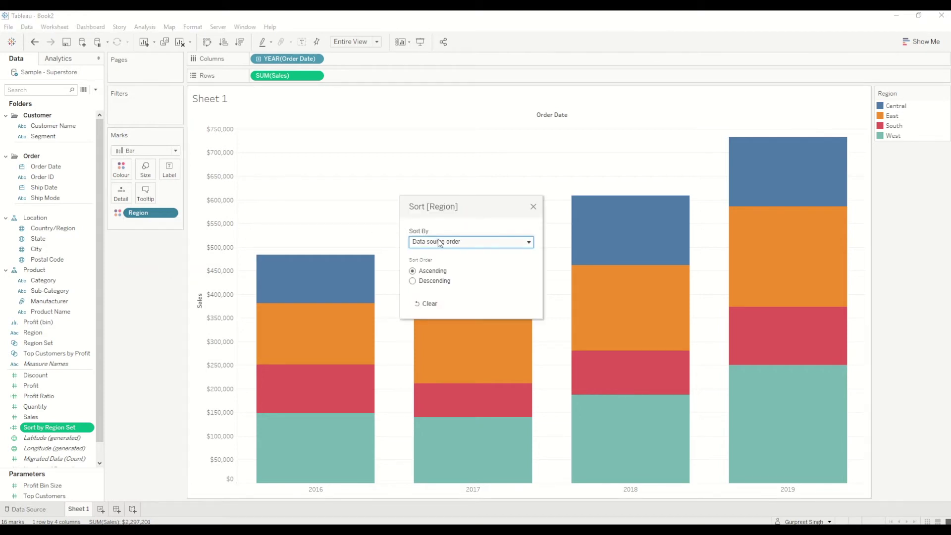
{"action": "left_click", "coordinate": [444, 243]}
{"action": "left_click", "coordinate": [428, 266]}
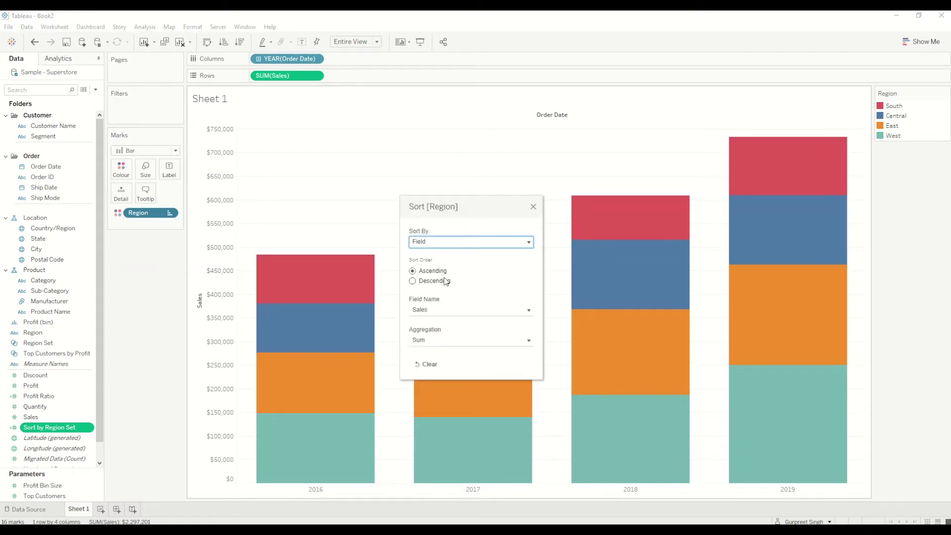
{"action": "left_click", "coordinate": [468, 312]}
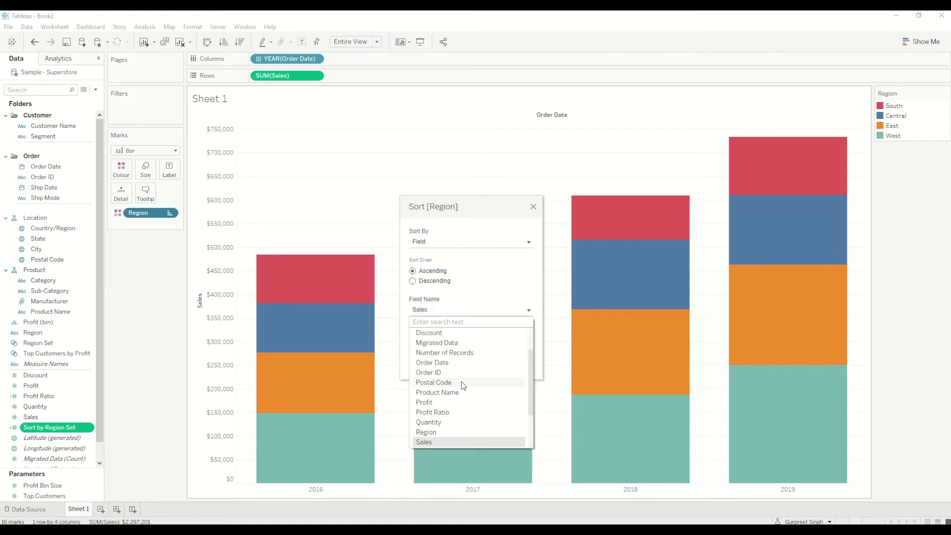
{"action": "scroll", "coordinate": [457, 377], "scroll_direction": "down", "scroll_amount": 2}
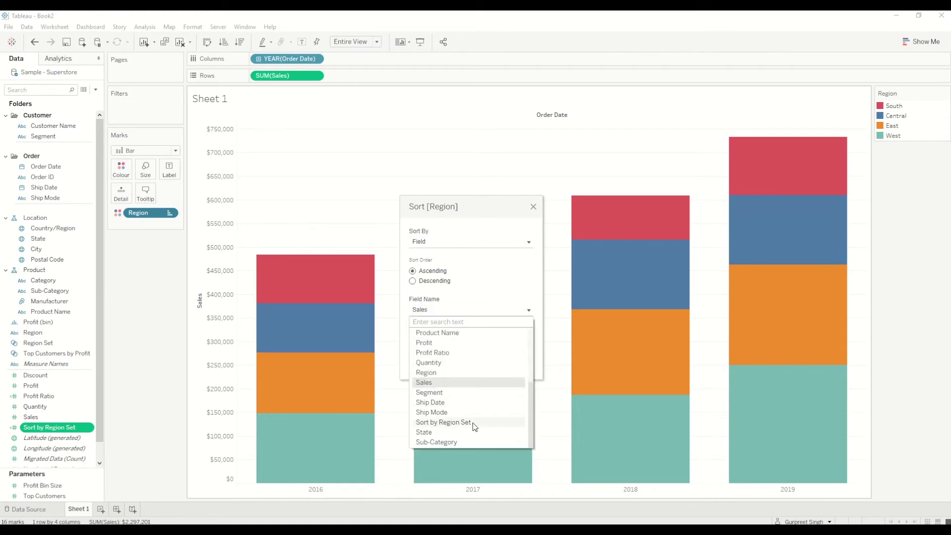
{"action": "left_click", "coordinate": [460, 425]}
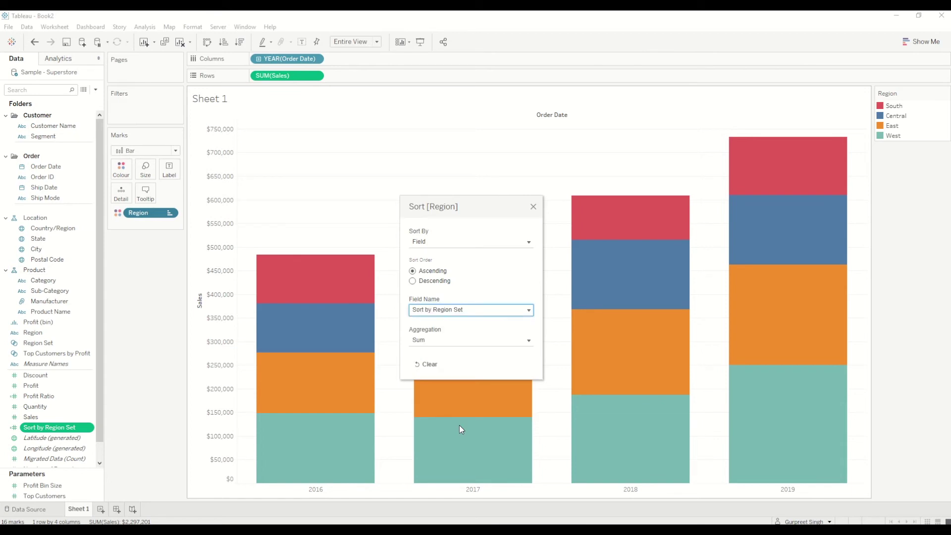
{"action": "left_click", "coordinate": [533, 207]}
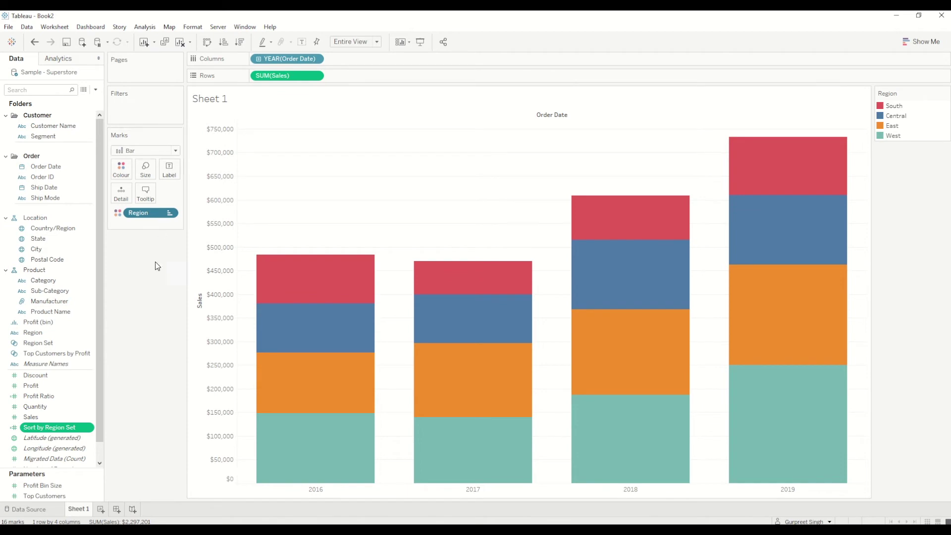
Create a new dashboard and place Sheet 1 on it
{"action": "left_click", "coordinate": [116, 509]}
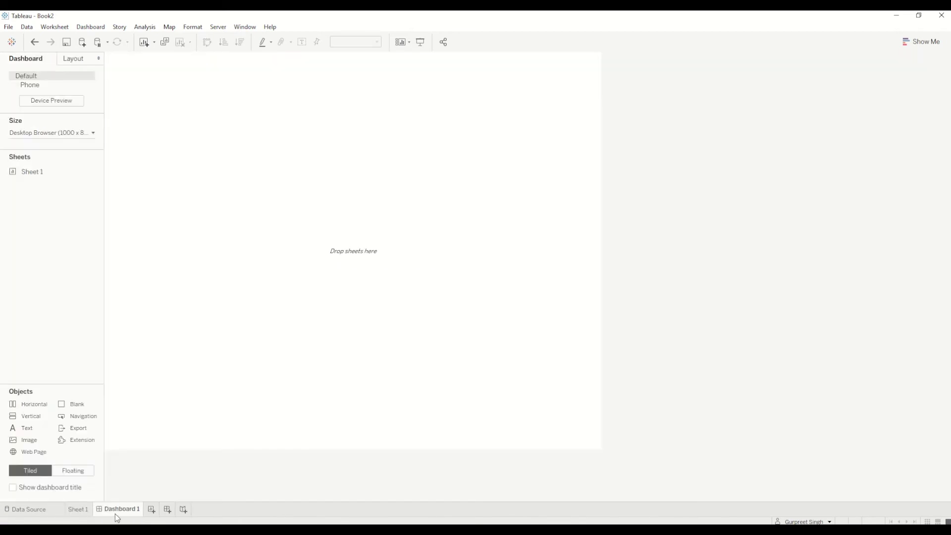
{"action": "left_click_drag", "start_coordinate": [34, 173], "coordinate": [116, 287]}
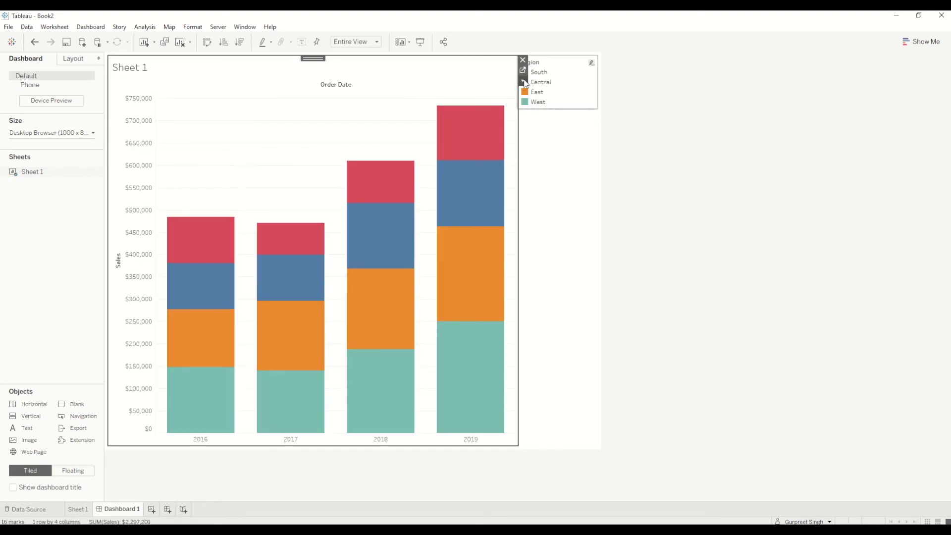
Select region segments in different years of the dashboard chart to examine their highlighting, and clear the selection
{"action": "left_click", "coordinate": [474, 209]}
{"action": "left_click", "coordinate": [459, 277]}
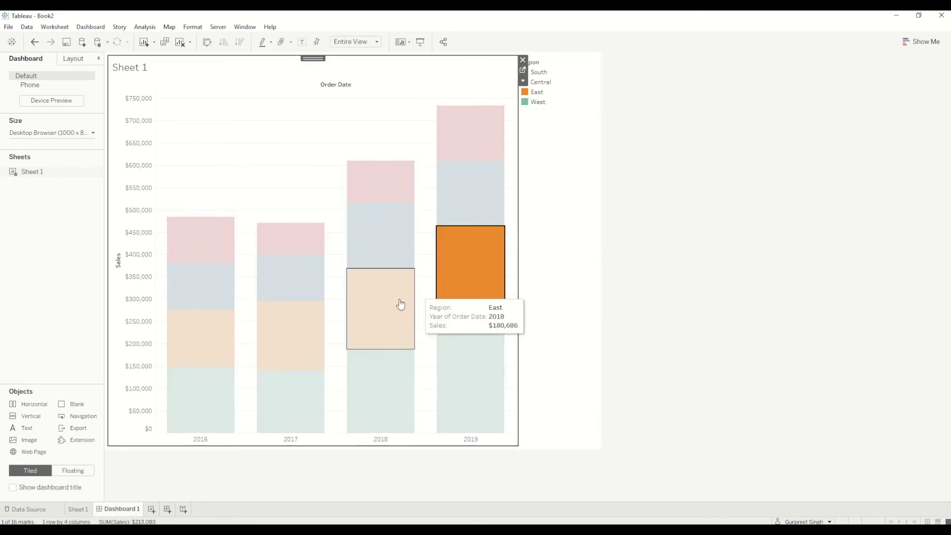
{"action": "left_click", "coordinate": [355, 314]}
{"action": "left_click", "coordinate": [290, 335]}
{"action": "left_click", "coordinate": [203, 344]}
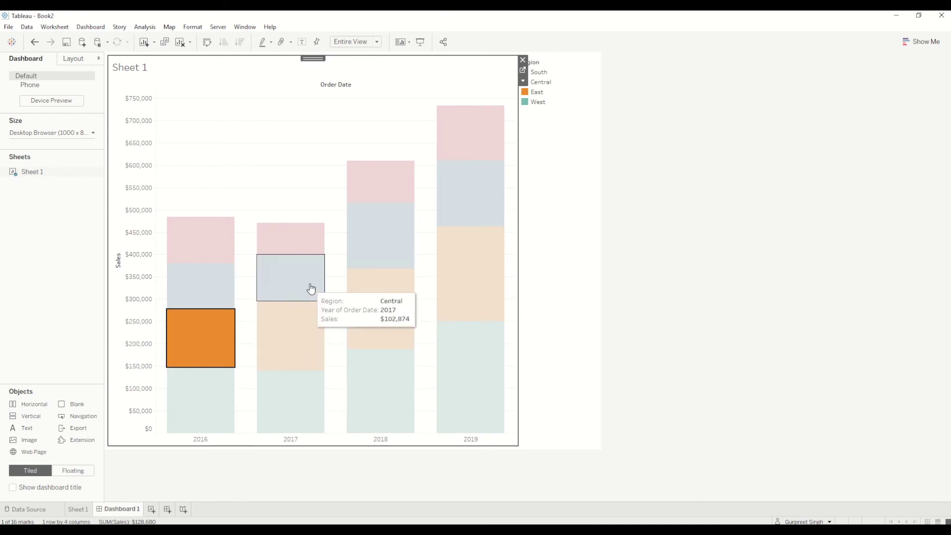
{"action": "left_click", "coordinate": [308, 289]}
{"action": "left_click", "coordinate": [290, 336]}
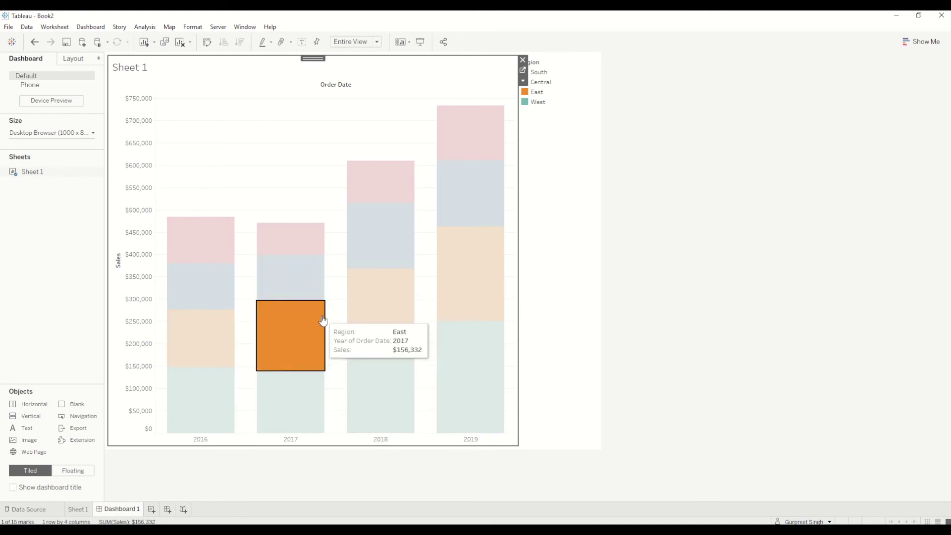
{"action": "left_click", "coordinate": [309, 330]}
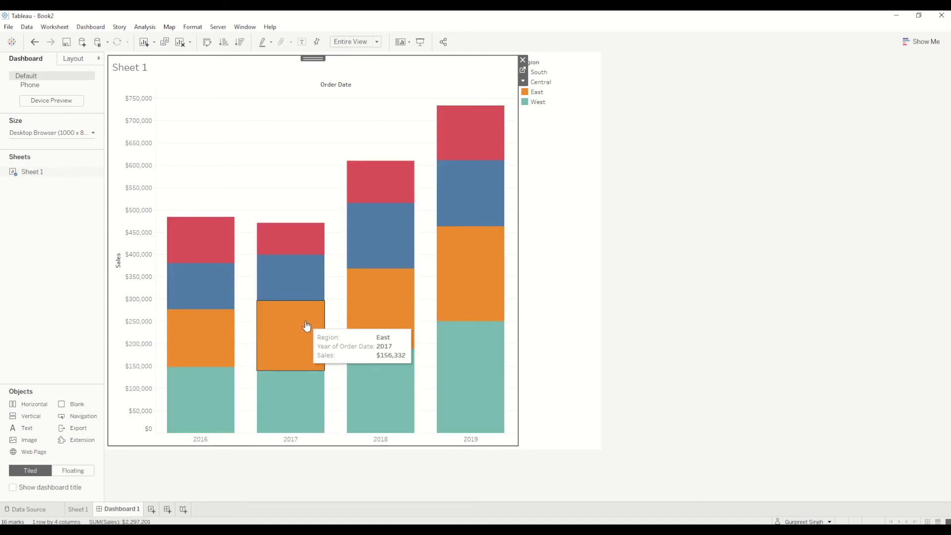
Add a dashboard action on Sheet 1 that assigns selected values to Region Set and removes all values from the set when the selection is cleared
{"action": "left_click", "coordinate": [85, 27]}
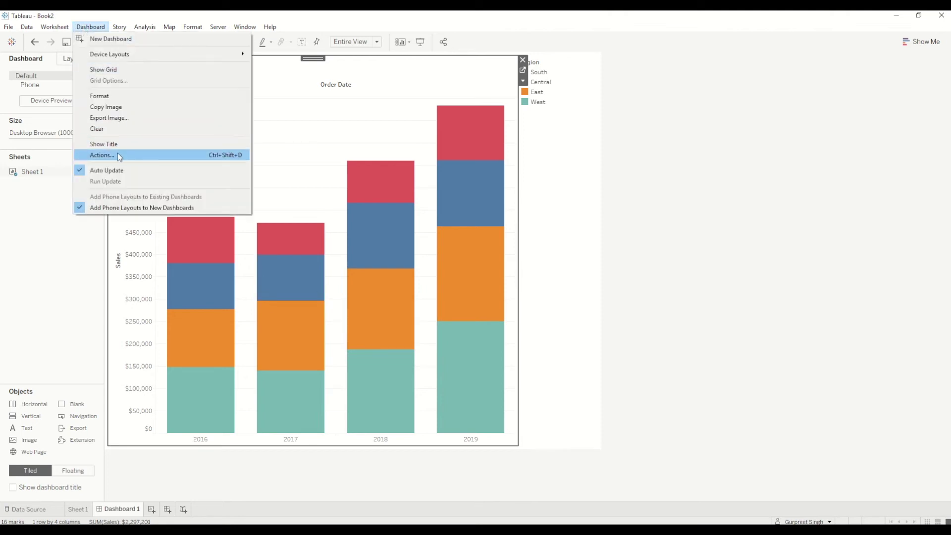
{"action": "left_click", "coordinate": [102, 155]}
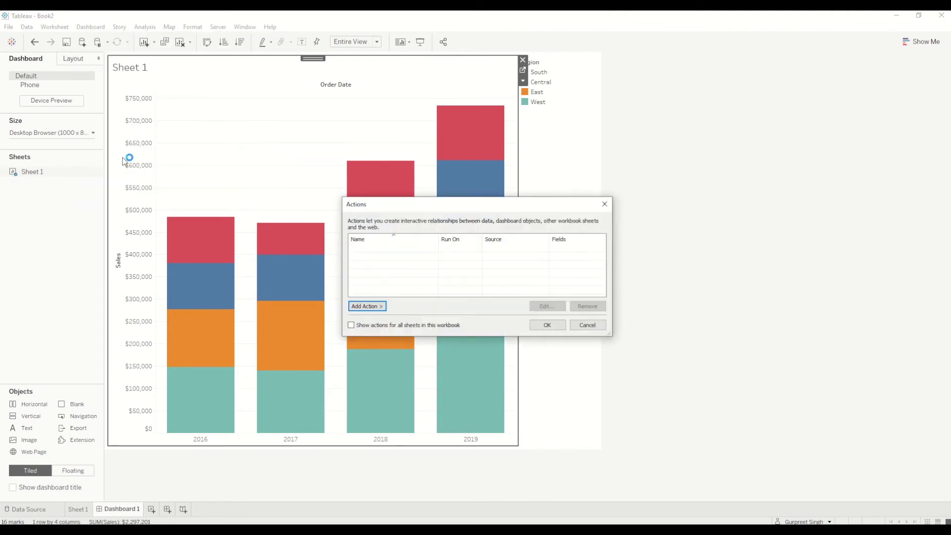
{"action": "left_click", "coordinate": [378, 307]}
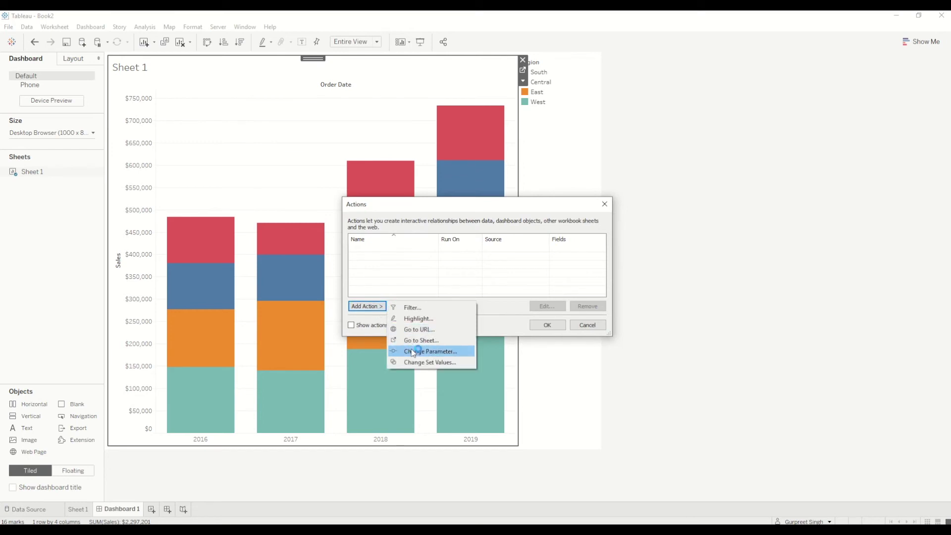
{"action": "left_click", "coordinate": [447, 363]}
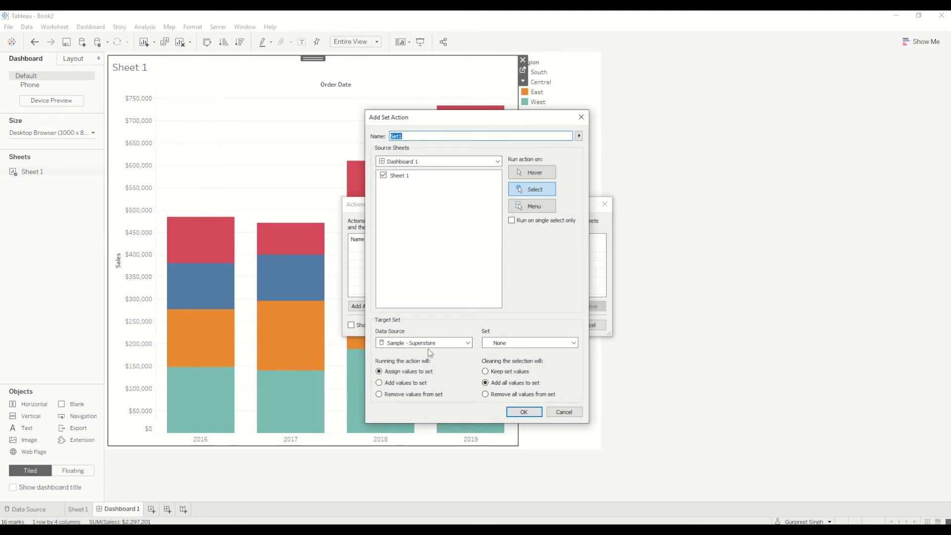
{"action": "left_click", "coordinate": [514, 343]}
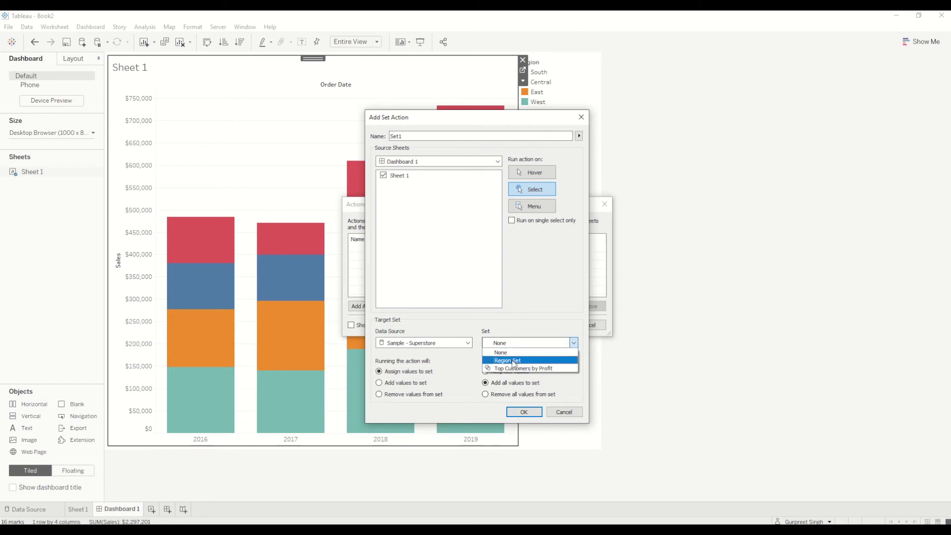
{"action": "left_click", "coordinate": [514, 361]}
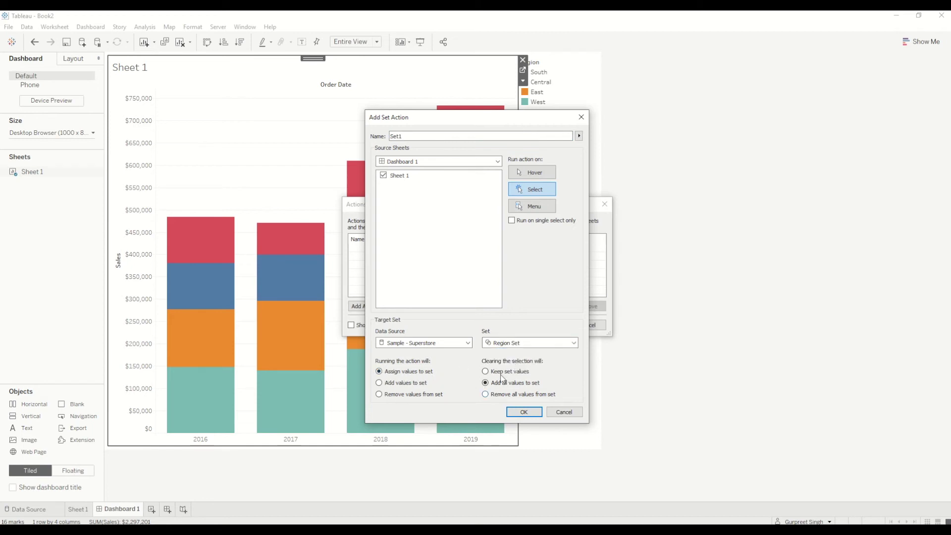
{"action": "left_click", "coordinate": [490, 395]}
{"action": "left_click", "coordinate": [523, 412]}
{"action": "left_click", "coordinate": [547, 325]}
Test the set action by selecting the 2018 Central segment, examine the segment order, and clear the selection
{"action": "mouse_move", "coordinate": [384, 221]}
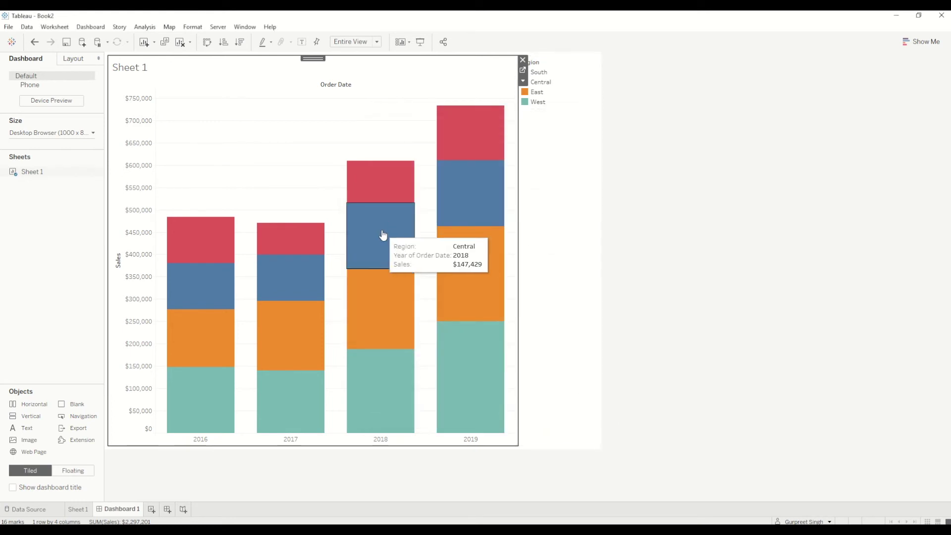
{"action": "left_click", "coordinate": [382, 234]}
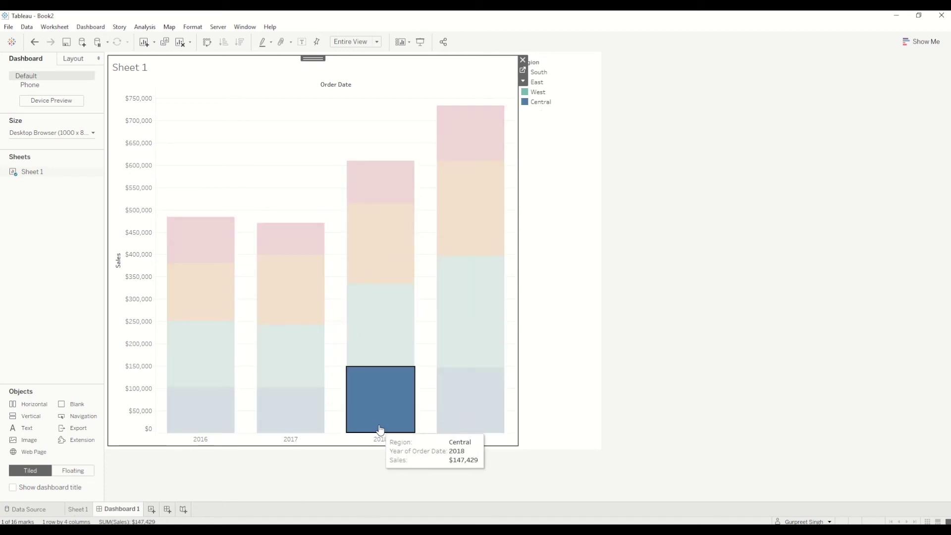
{"action": "mouse_move", "coordinate": [382, 427]}
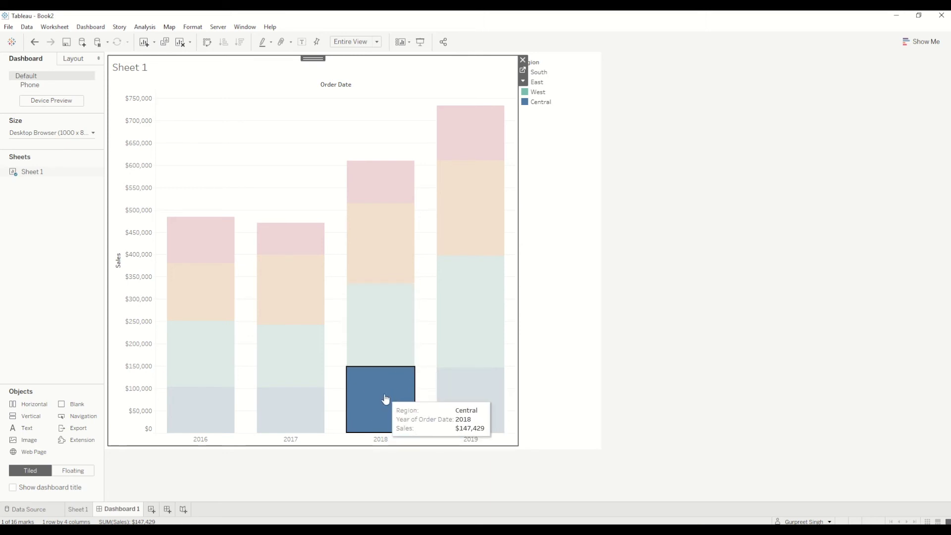
{"action": "mouse_move", "coordinate": [386, 399]}
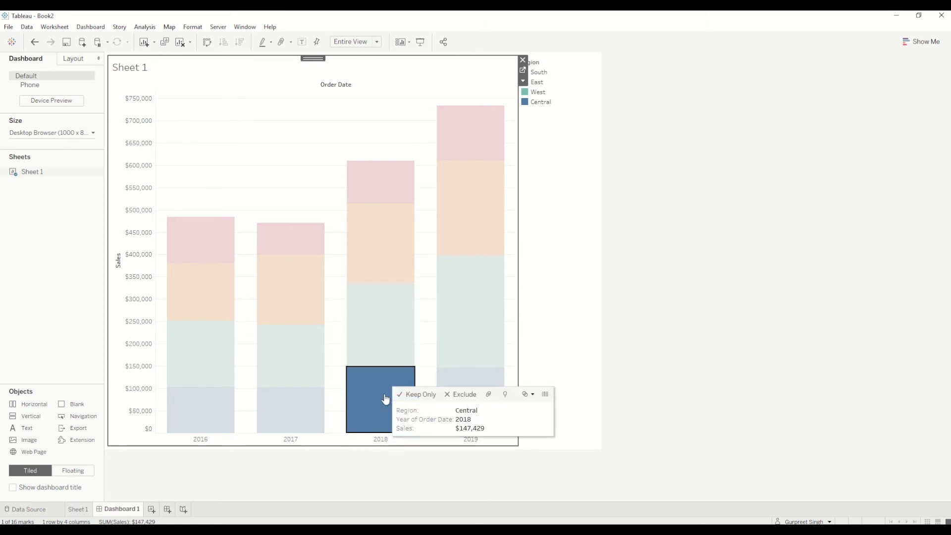
{"action": "key", "text": "ctrl+z"}
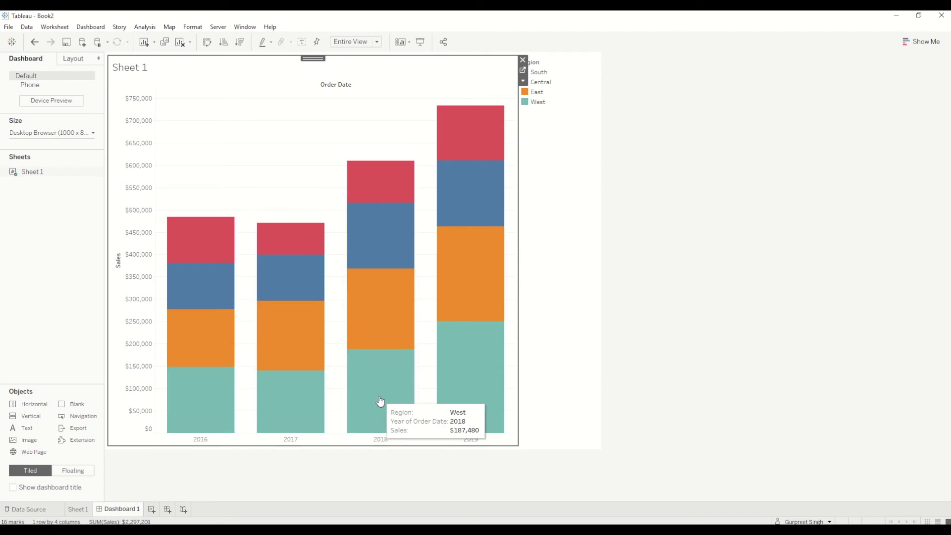
Add a highlight action on Sheet 1 that runs on selection and targets only the Region field
{"action": "left_click", "coordinate": [90, 27]}
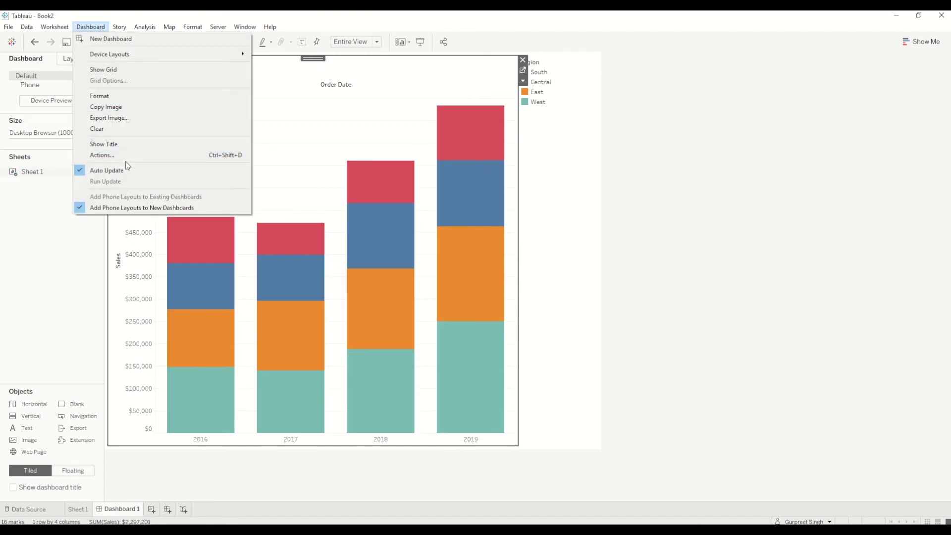
{"action": "left_click", "coordinate": [141, 157]}
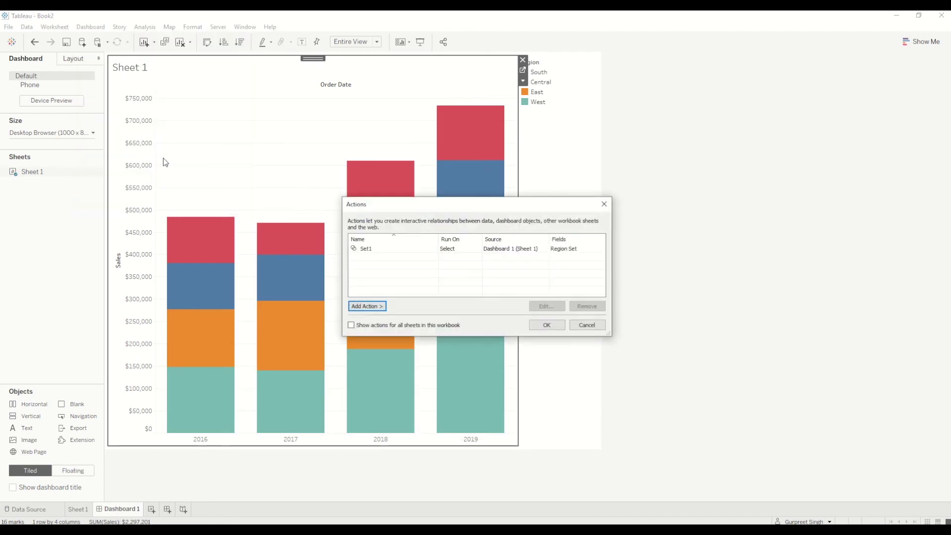
{"action": "left_click", "coordinate": [382, 306]}
{"action": "left_click", "coordinate": [423, 321]}
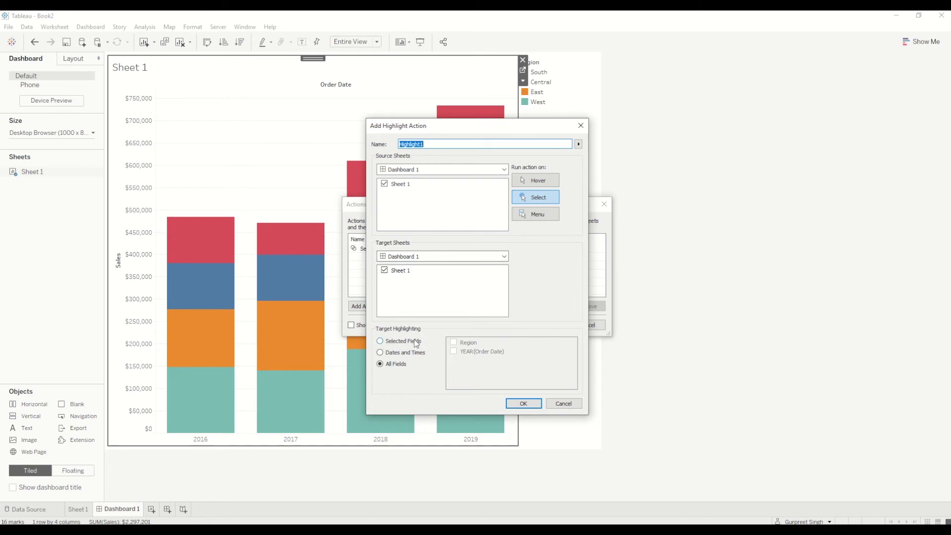
{"action": "left_click", "coordinate": [386, 345]}
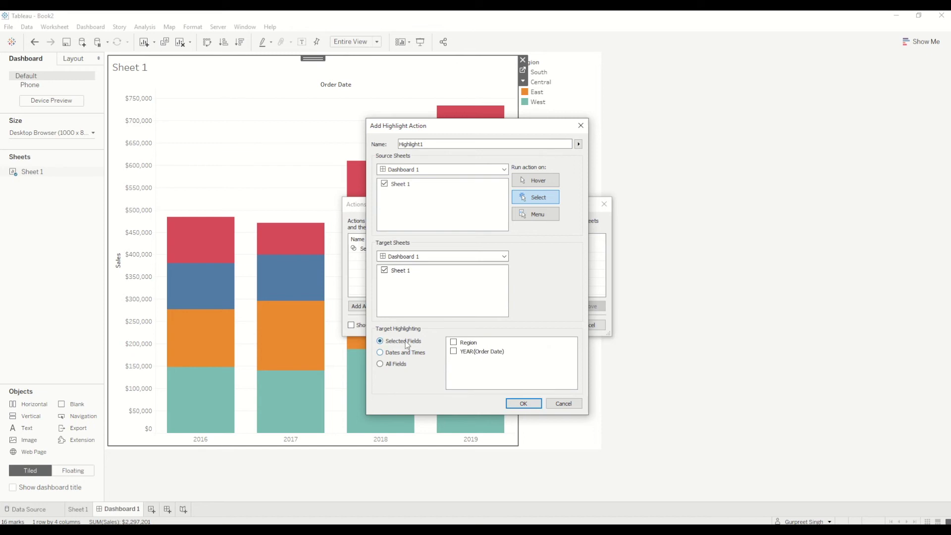
{"action": "left_click", "coordinate": [456, 343]}
{"action": "left_click", "coordinate": [524, 404]}
{"action": "left_click", "coordinate": [551, 325]}
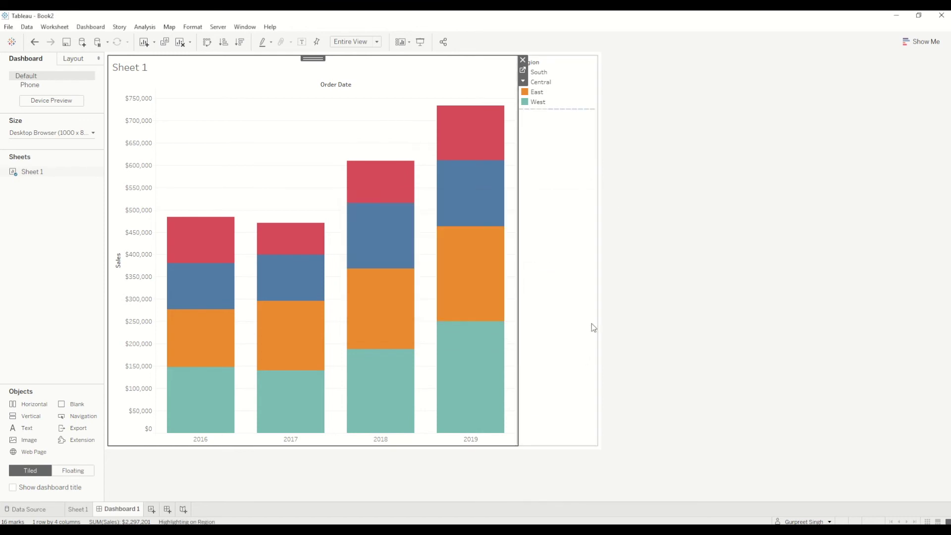
Select segments of different regions to check the combined sorting and highlighting across years, and clear the selection
{"action": "left_click", "coordinate": [290, 280]}
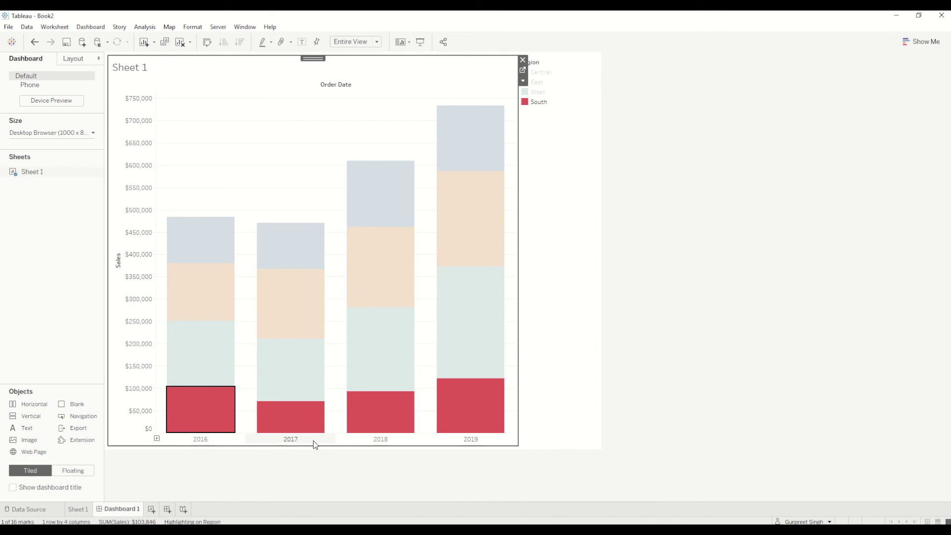
{"action": "mouse_move", "coordinate": [491, 426]}
{"action": "left_click", "coordinate": [291, 323]}
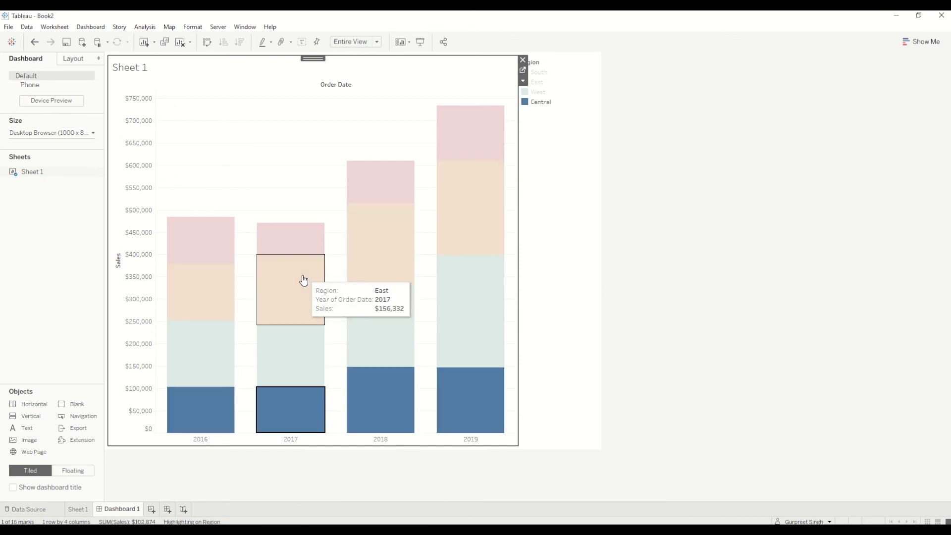
{"action": "left_click", "coordinate": [307, 402]}
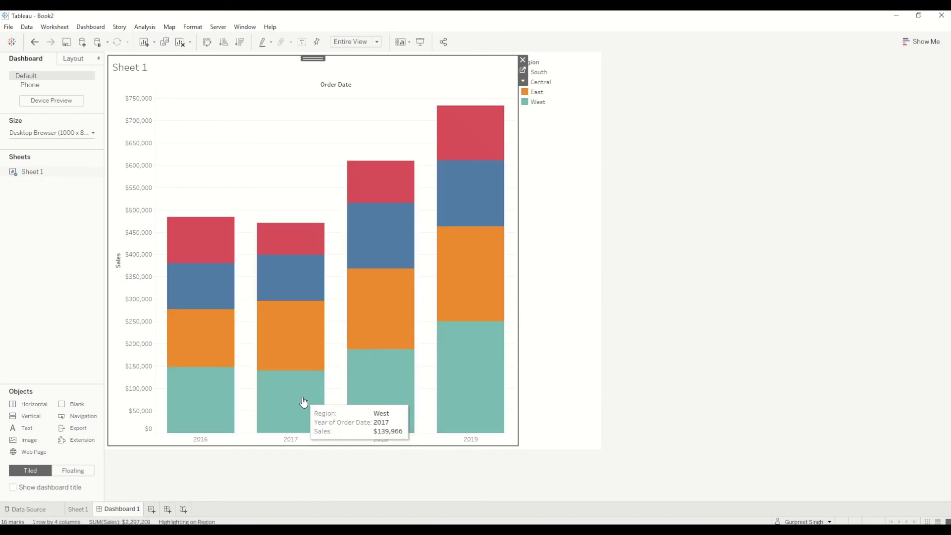